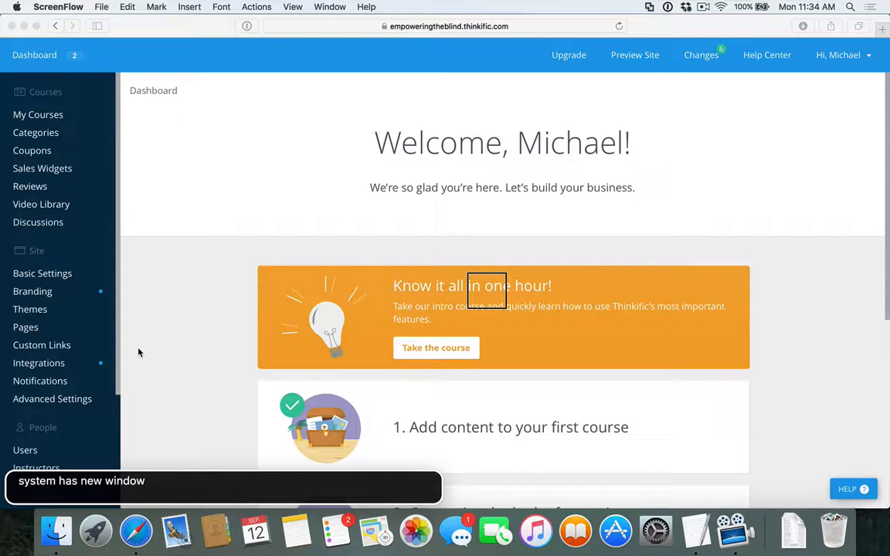
Switch to the Thinkific dashboard in Safari and open the My Courses page
key(super+Tab)
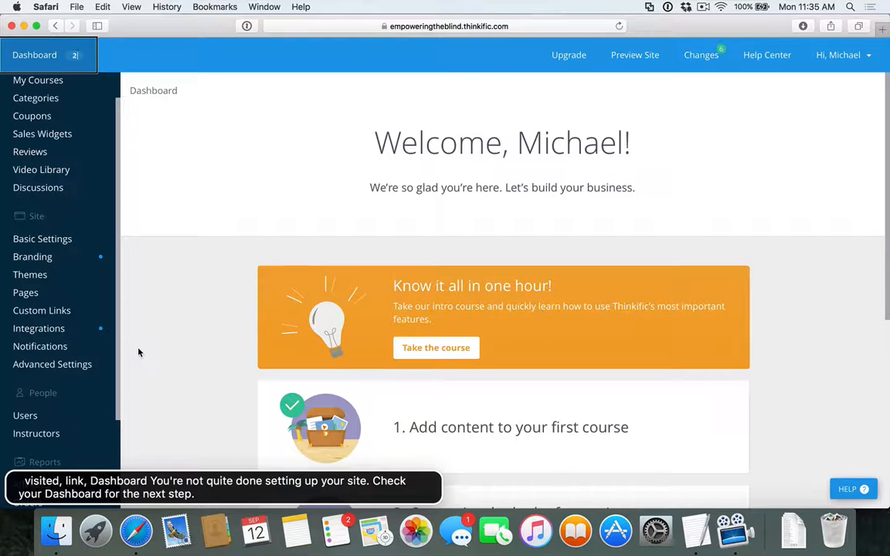
key(ctrl+alt+F2)
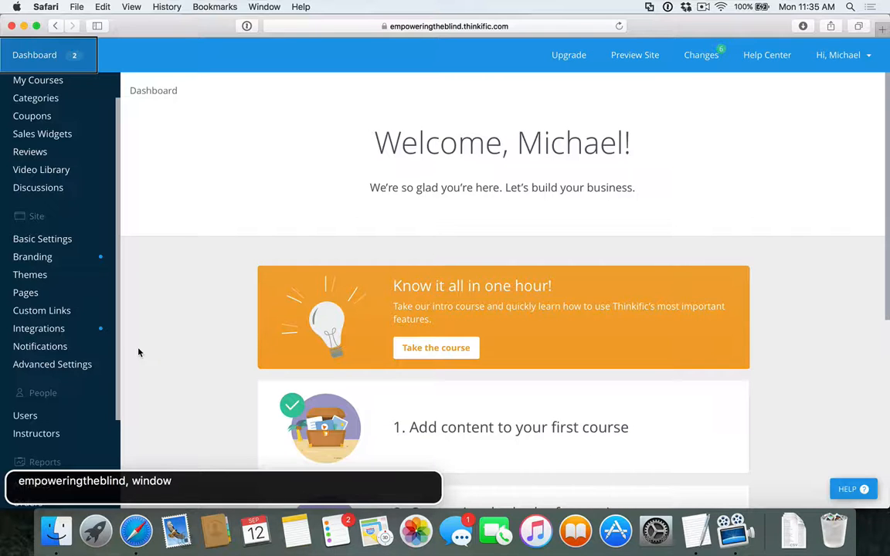
key(ctrl+alt+u)
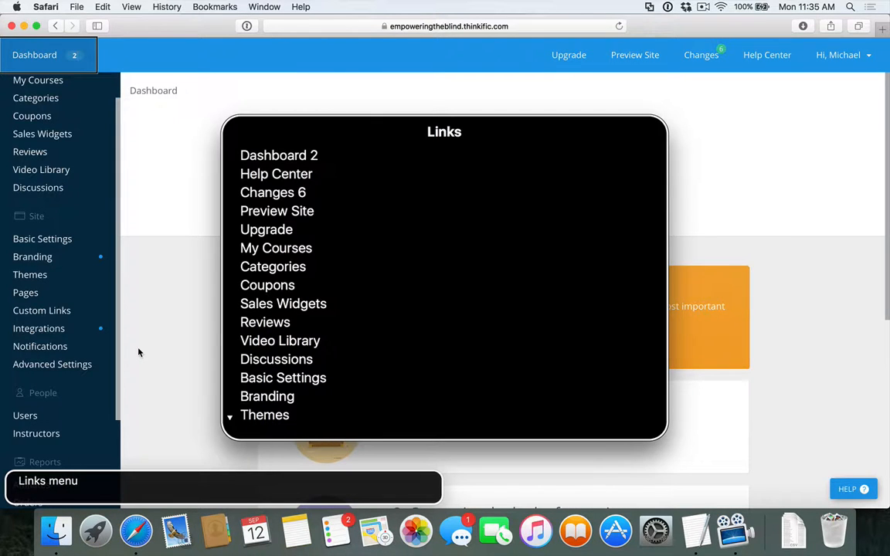
text(cour)
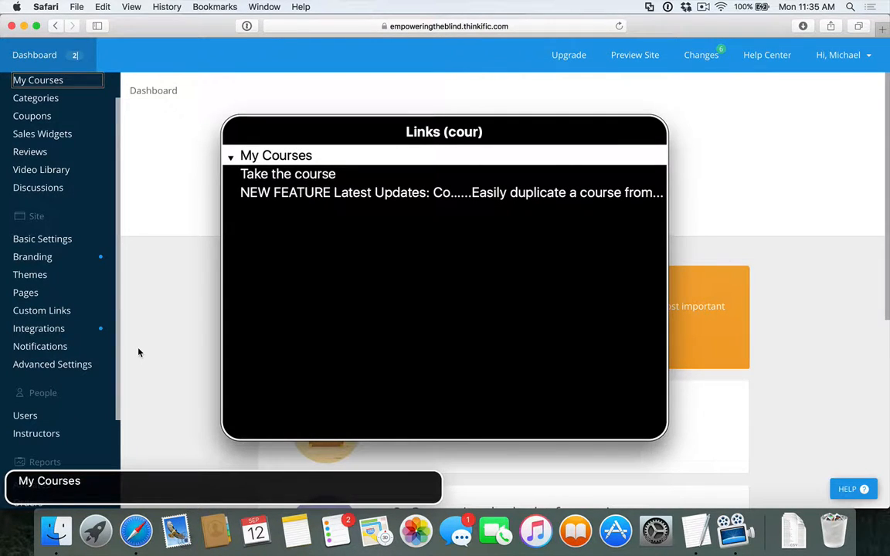
key(Return)
key(ctrl+alt+space)
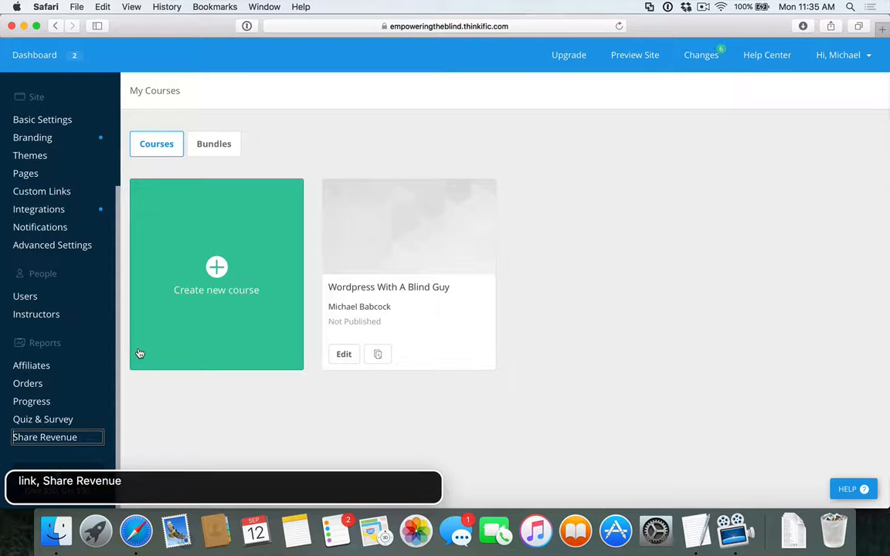
Open the Wordpress With A Blind Guy course for editing
key(ctrl+alt+super+h)
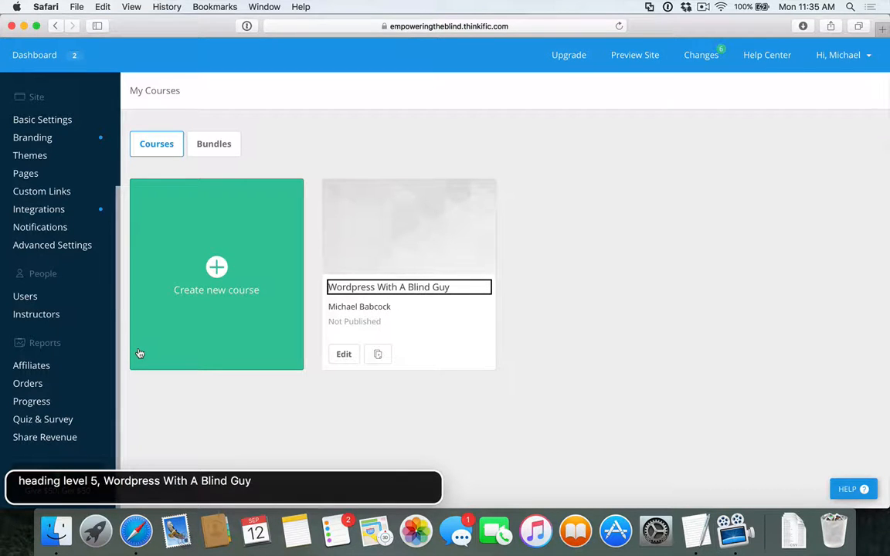
key(ctrl+alt+super+l)
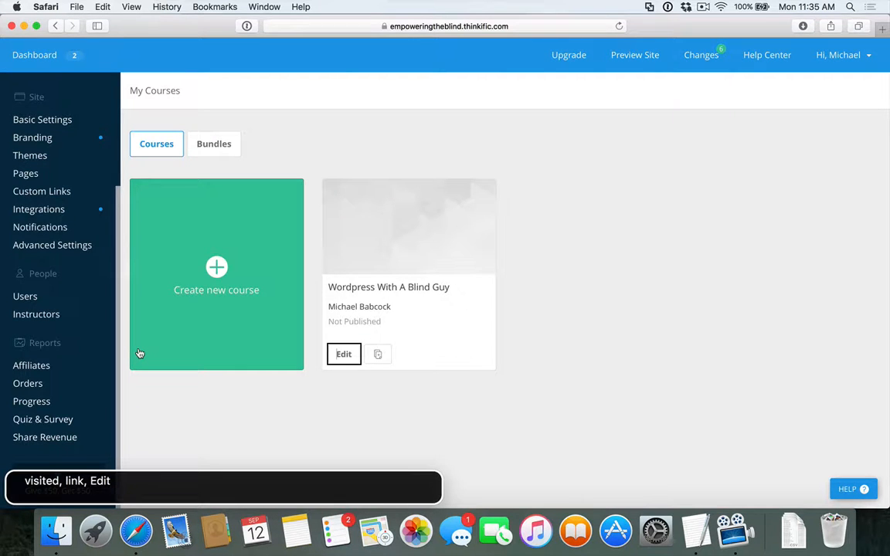
key(ctrl+alt+space)
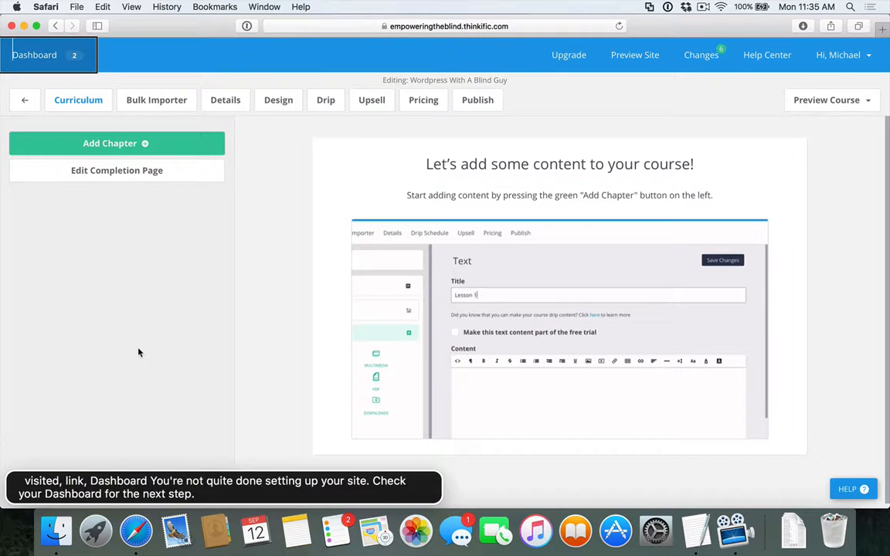
Add a chapter titled "Important information before we get started" and save it
key(ctrl+alt+super+h)
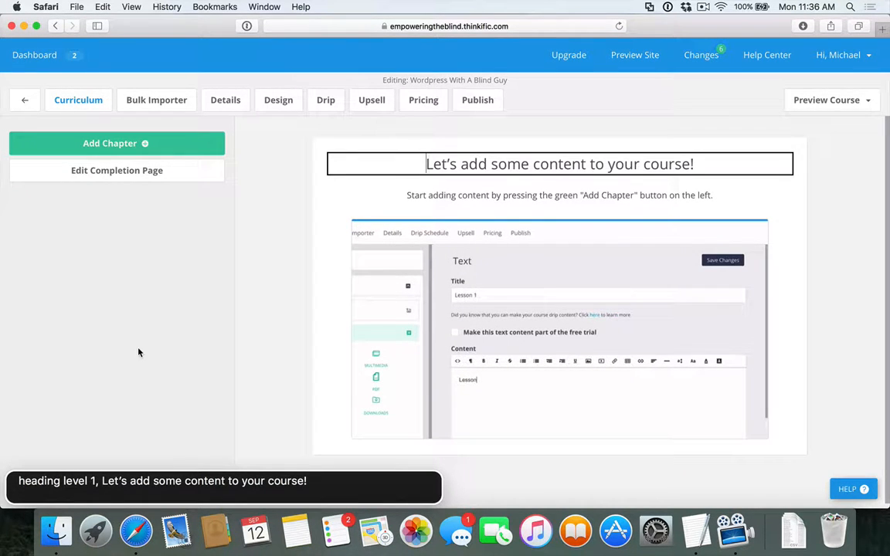
key(ctrl+alt+Left)
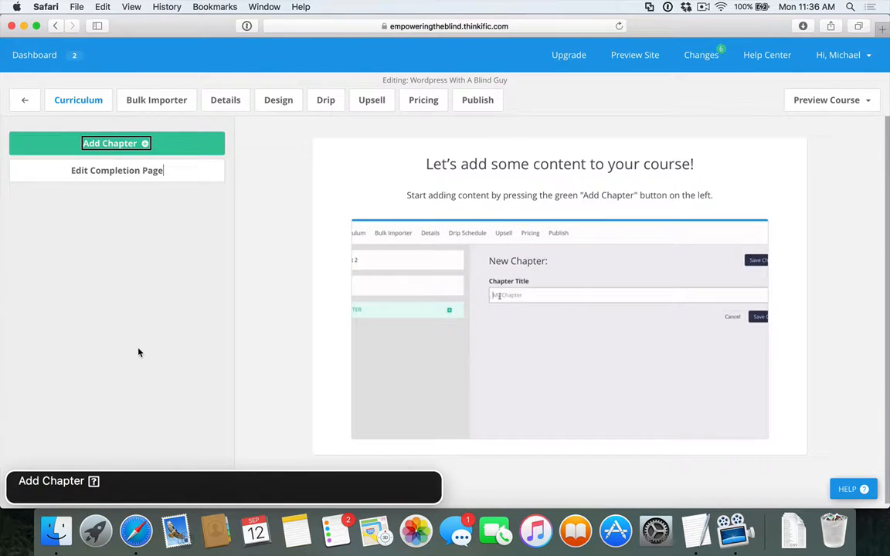
key(ctrl+alt+space)
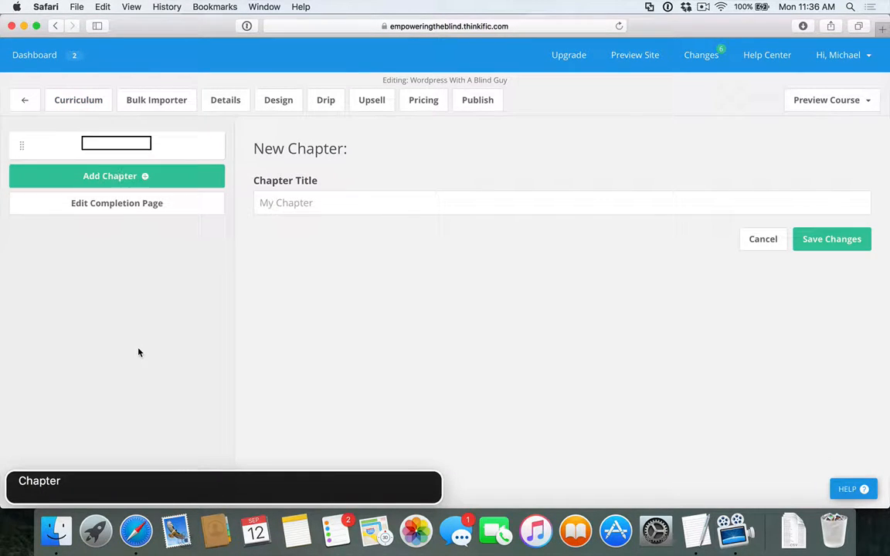
key(Tab)
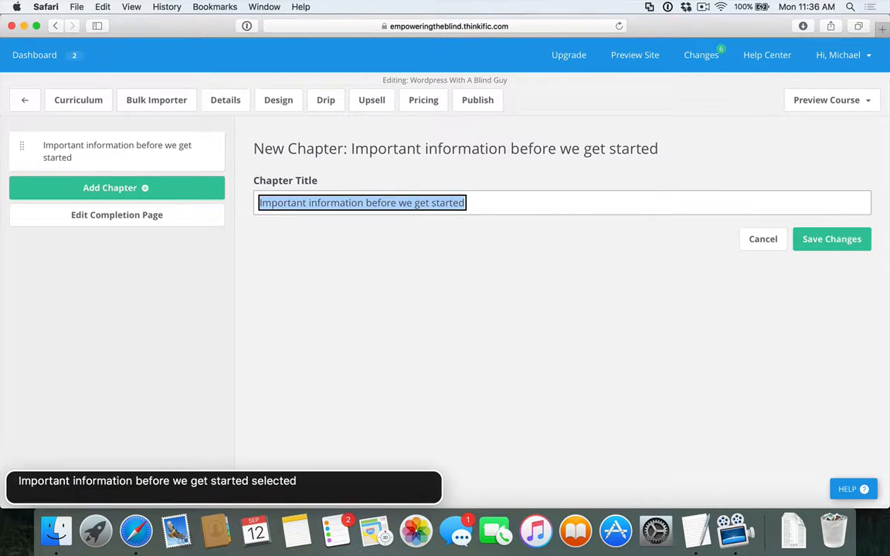
key(Tab)
key(Tab)
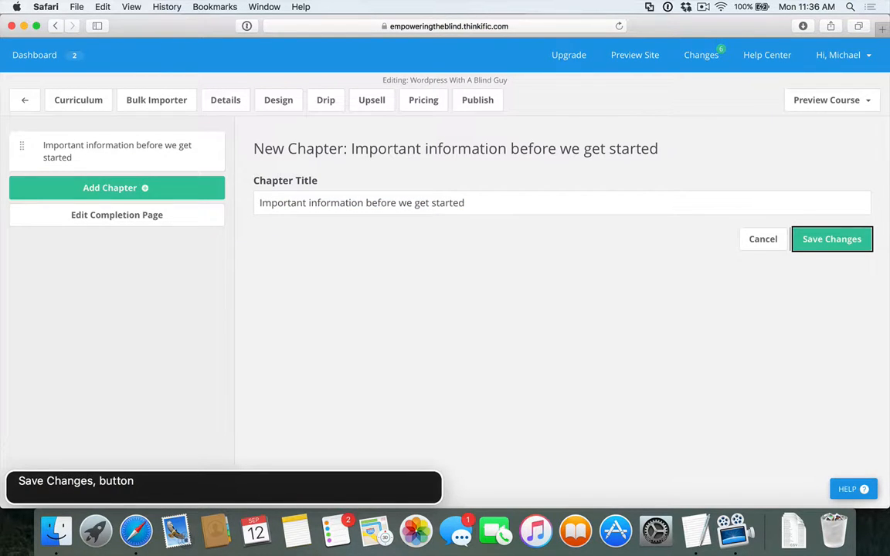
key(ctrl+alt+space)
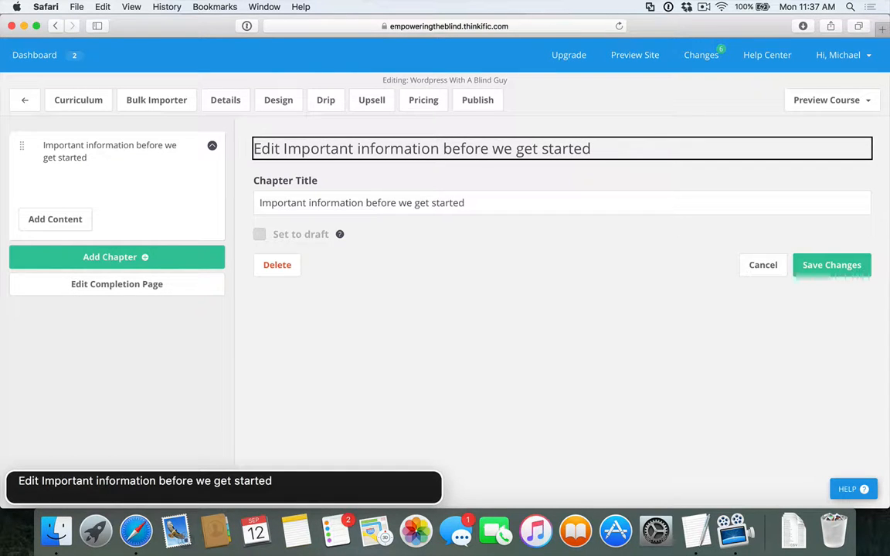
Add chapters titled Installing Wordpress, Configuring The Basic Settings and Your Site's Appearance
key(ctrl+alt+Left)
key(ctrl+alt+Left)
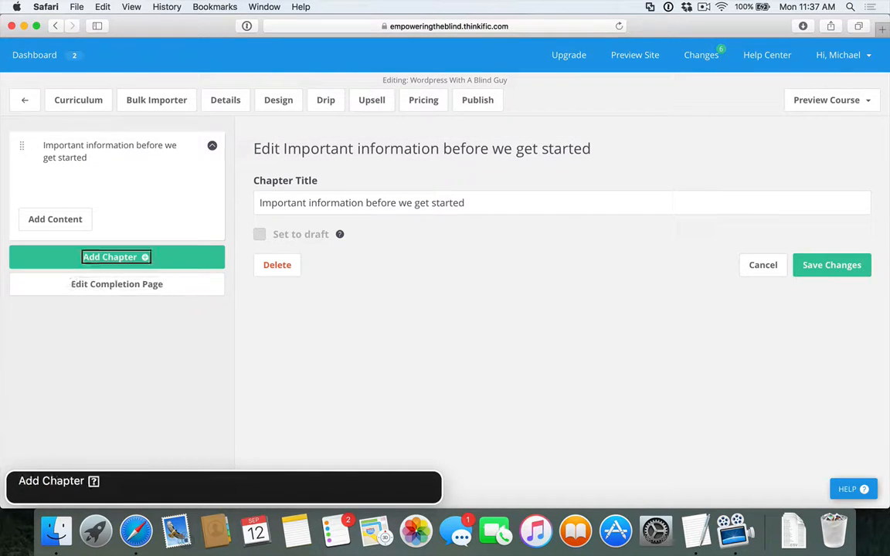
key(ctrl+alt+space)
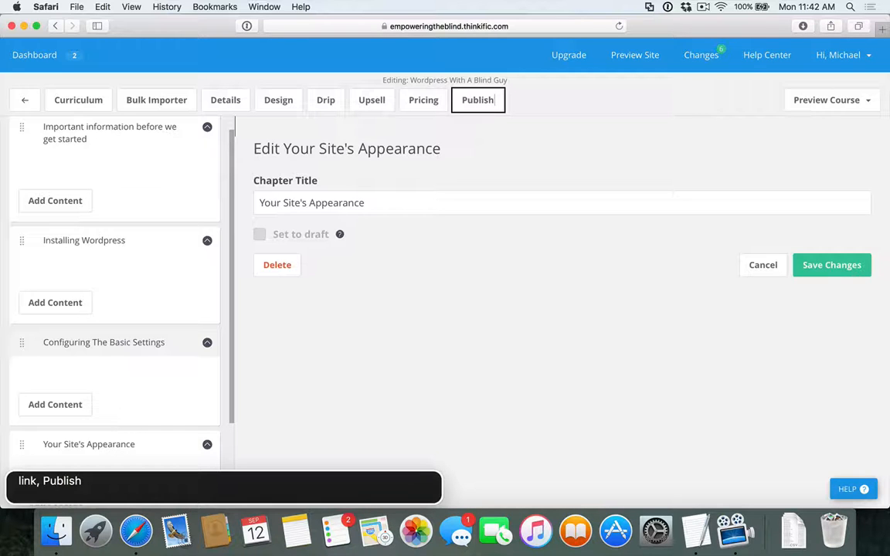
Review the chapter titles in the course curriculum list
key(ctrl+alt+Right)
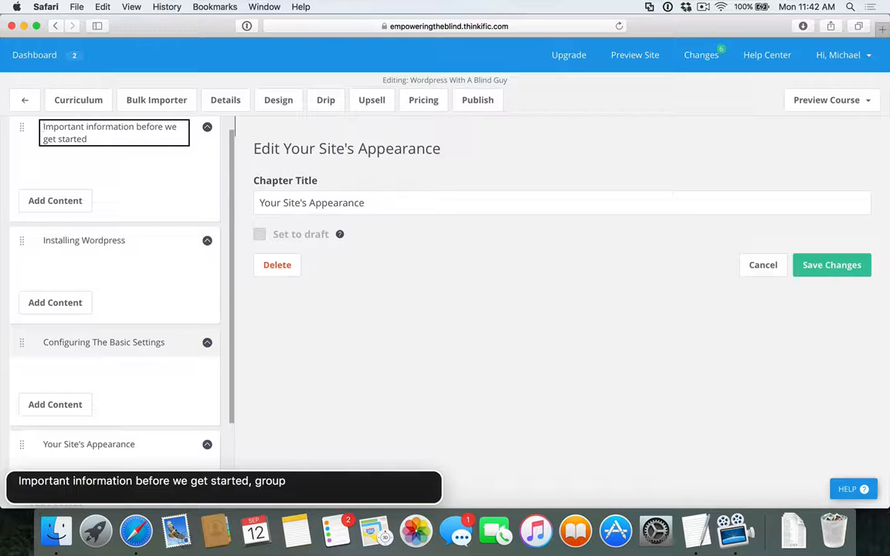
key(ctrl+alt+Right)
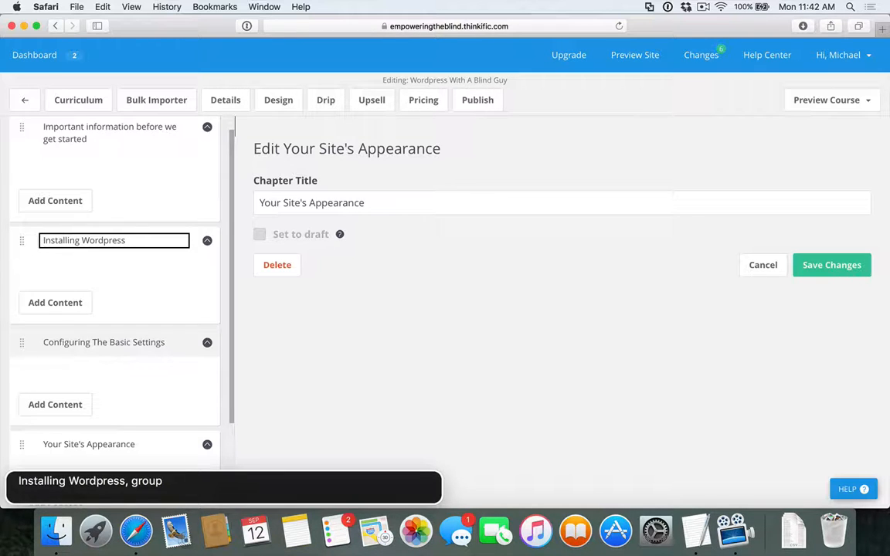
key(ctrl+alt+Right)
key(ctrl+alt+Right)
key(ctrl+alt+Right)
key(ctrl+alt+Right)
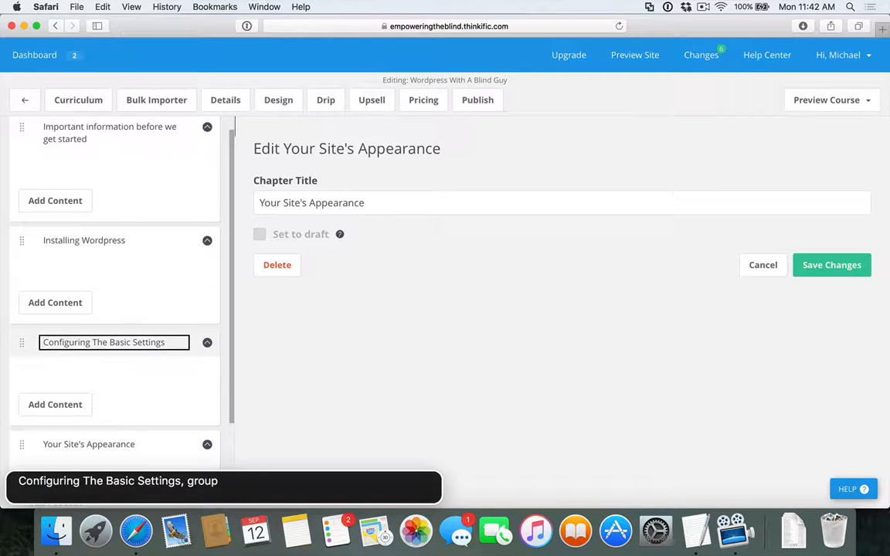
key(ctrl+alt+Right)
key(ctrl+alt+Right)
key(ctrl+alt+Right)
key(ctrl+alt+Right)
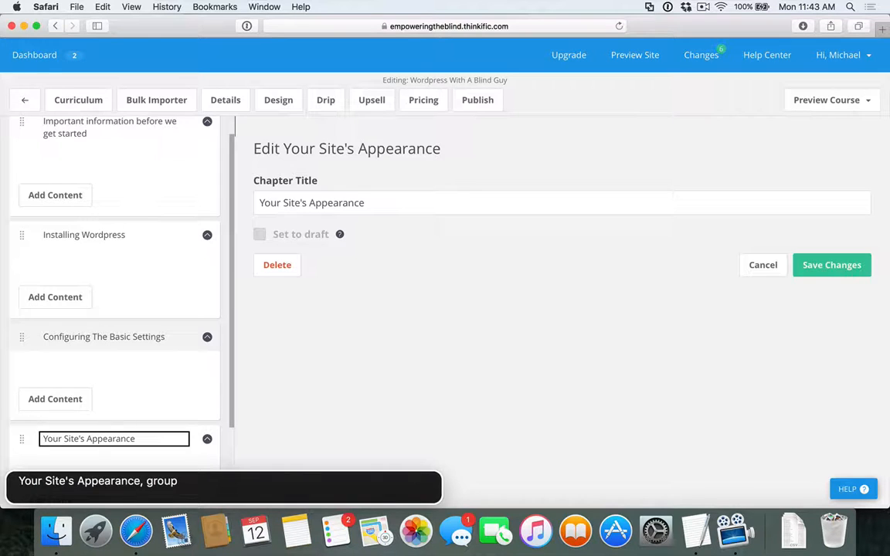
Open the Bulk Importer and browse for files to import into the first chapter
key(Tab)
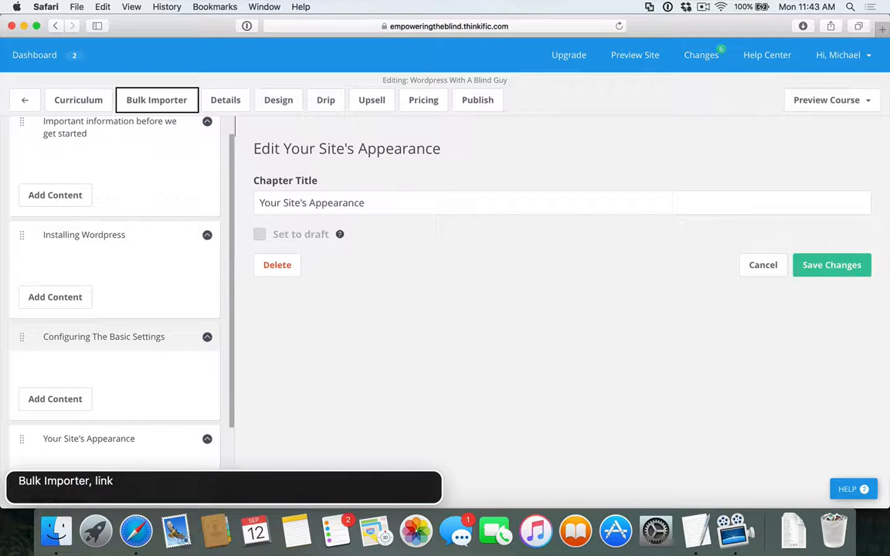
key(ctrl+alt+space)
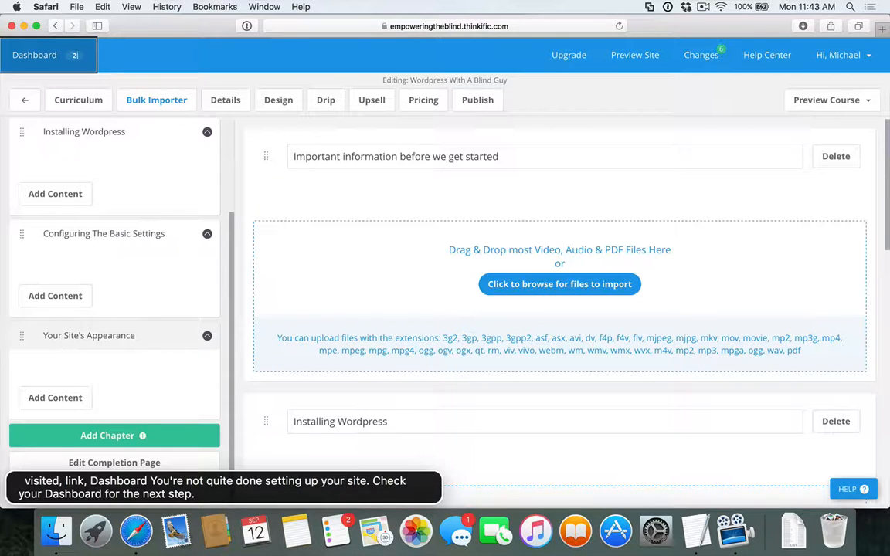
key(ctrl+alt+super+h)
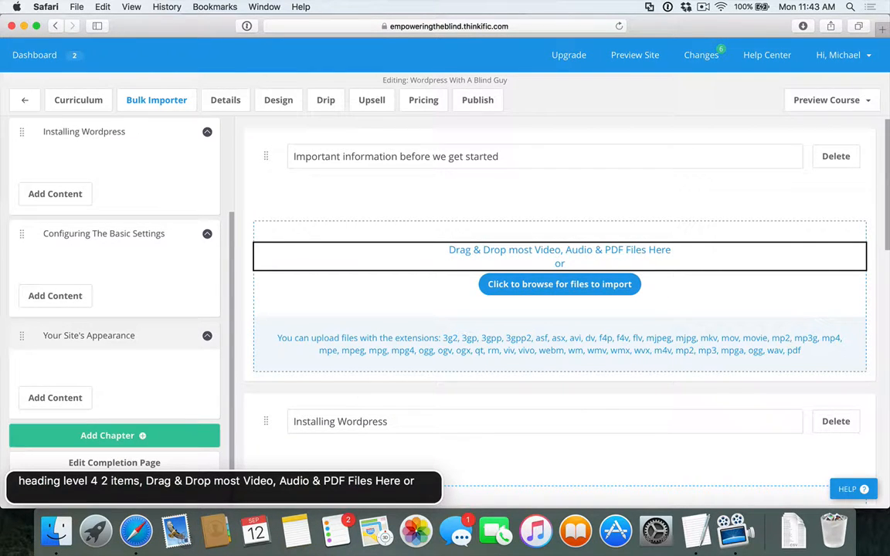
key(ctrl+alt+Left)
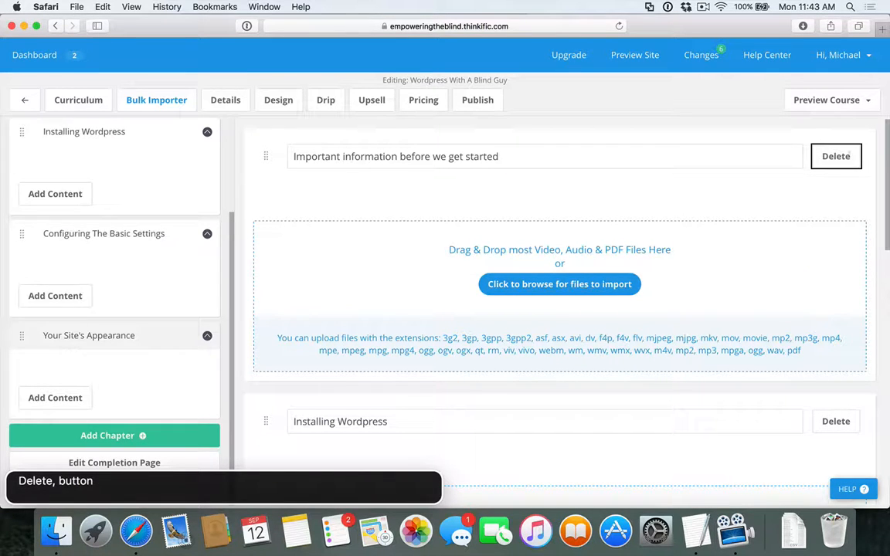
key(ctrl+alt+Left)
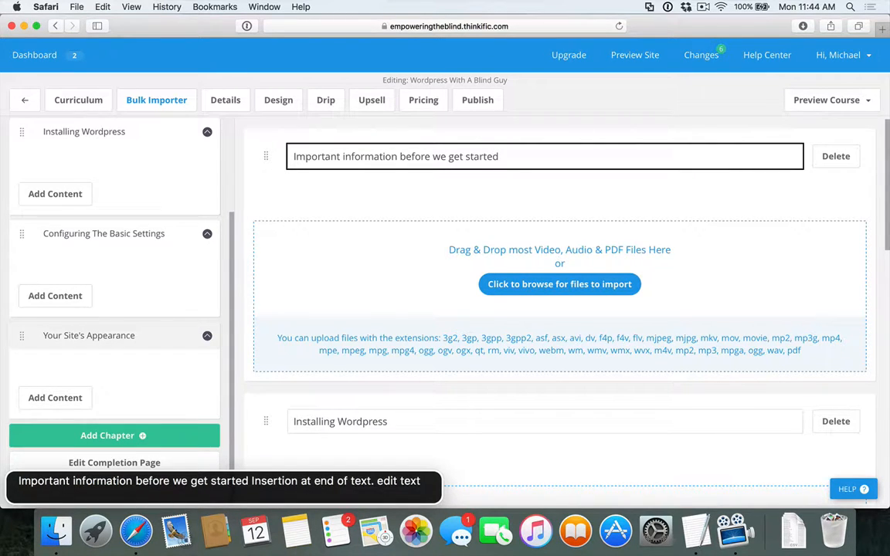
key(Tab)
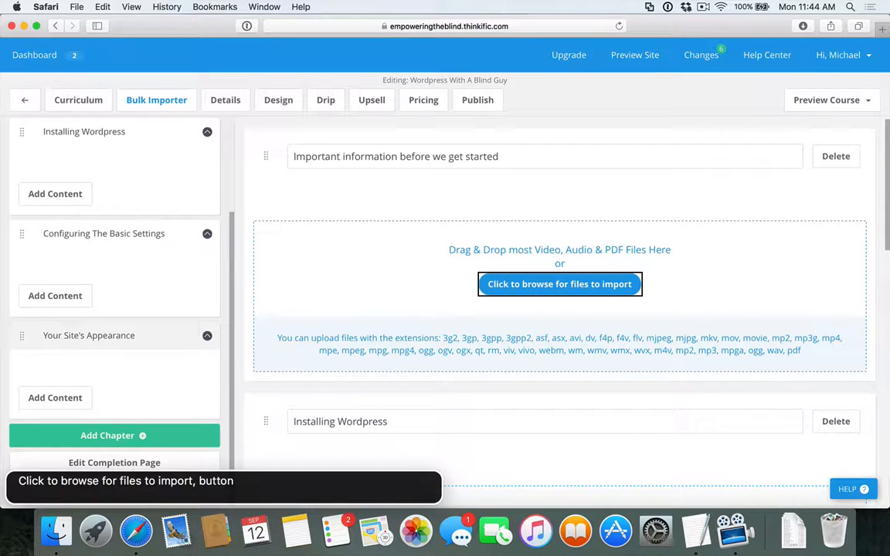
key(ctrl+alt+space)
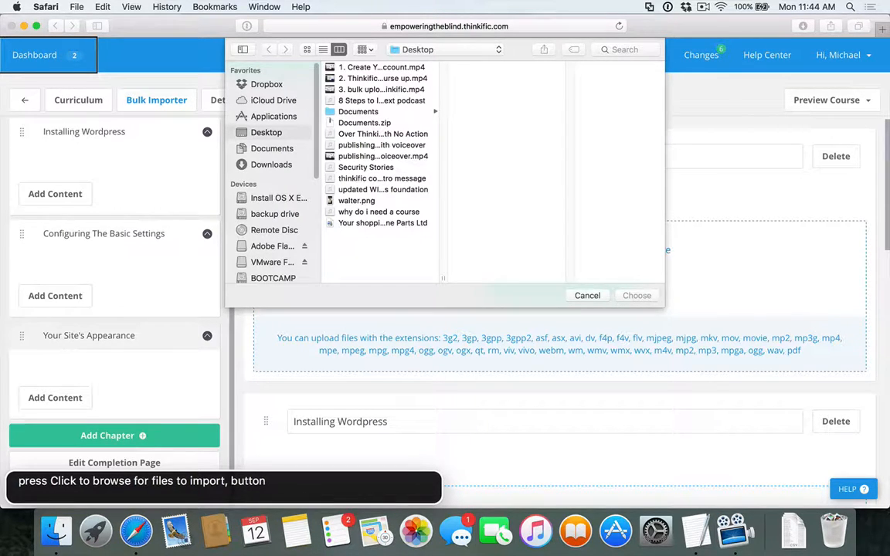
Choose "intro to empowering the blind.mov" and "Precursor domains, hosting, and cpanel.mov" from the Empowering The BLind folder in Downloads to upload
key(alt+super+l)
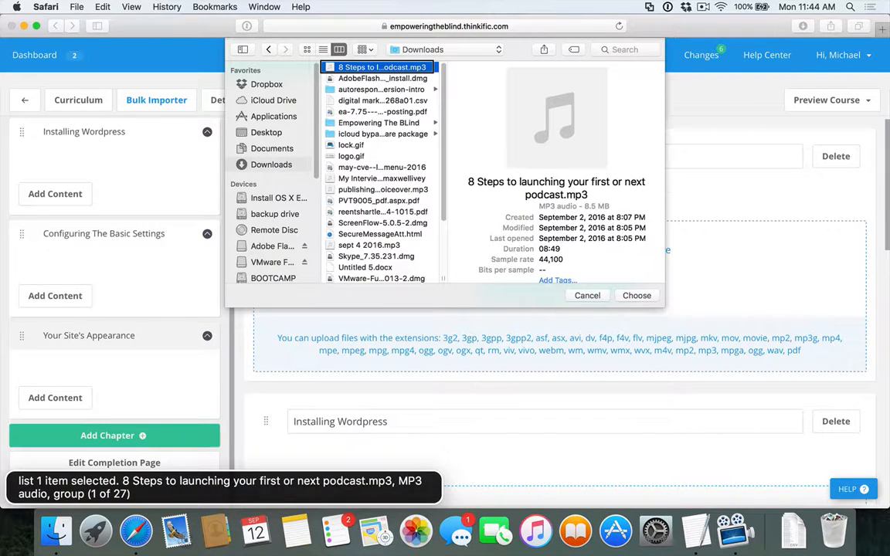
text(em)
key(Right)
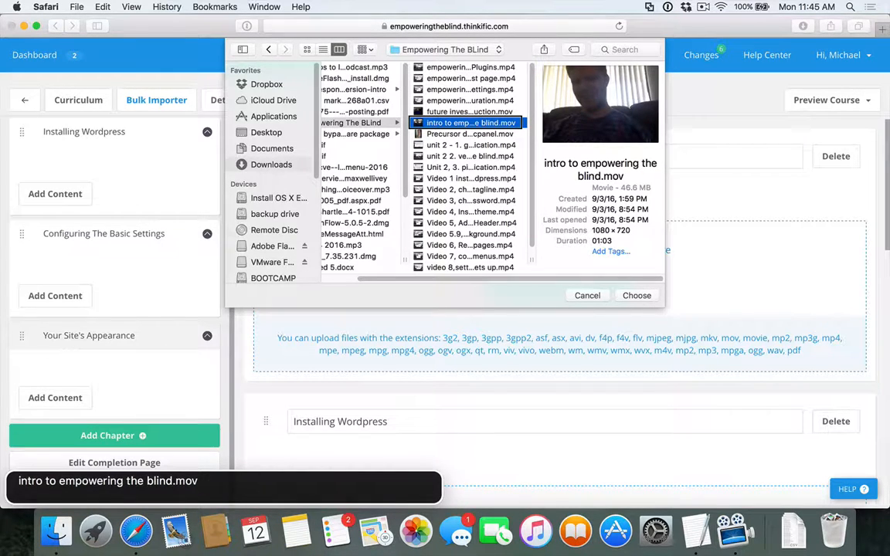
key(shift+Down)
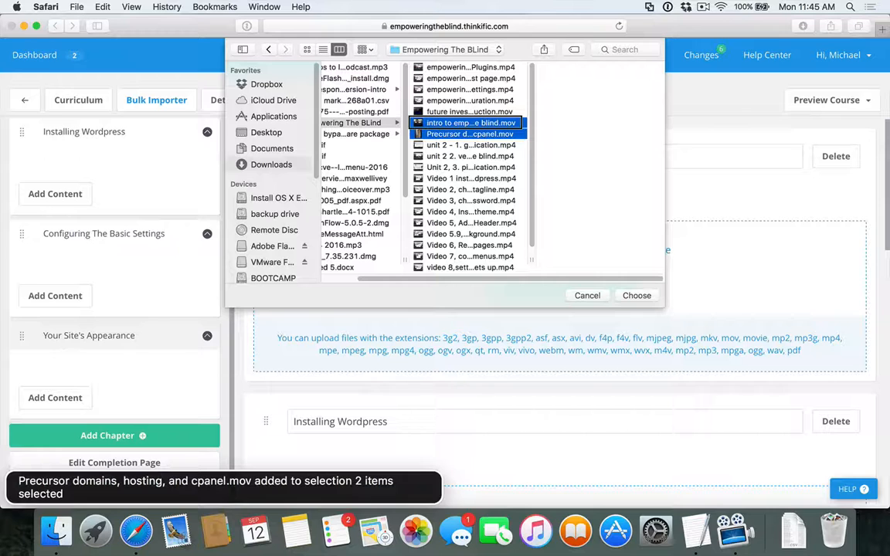
key(Return)
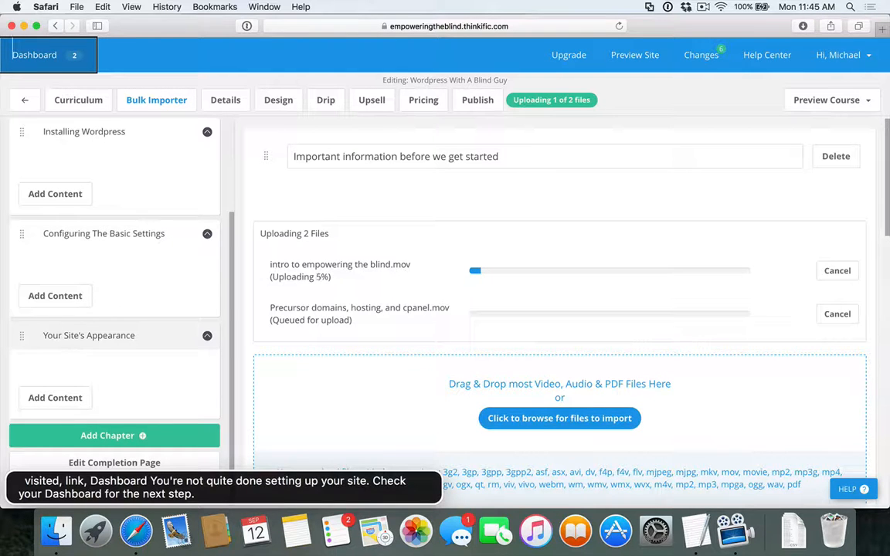
Check the upload progress of the two video files
key(ctrl+alt+super+h)
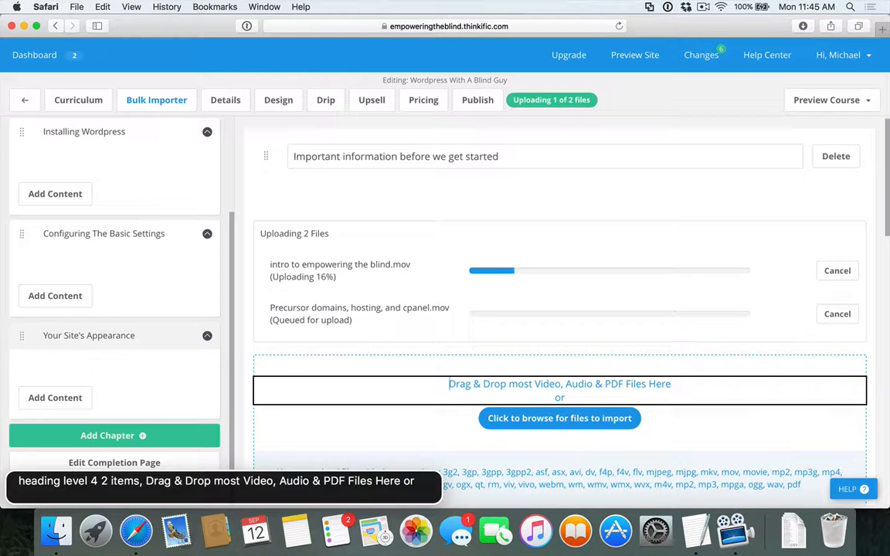
key(ctrl+alt+Left)
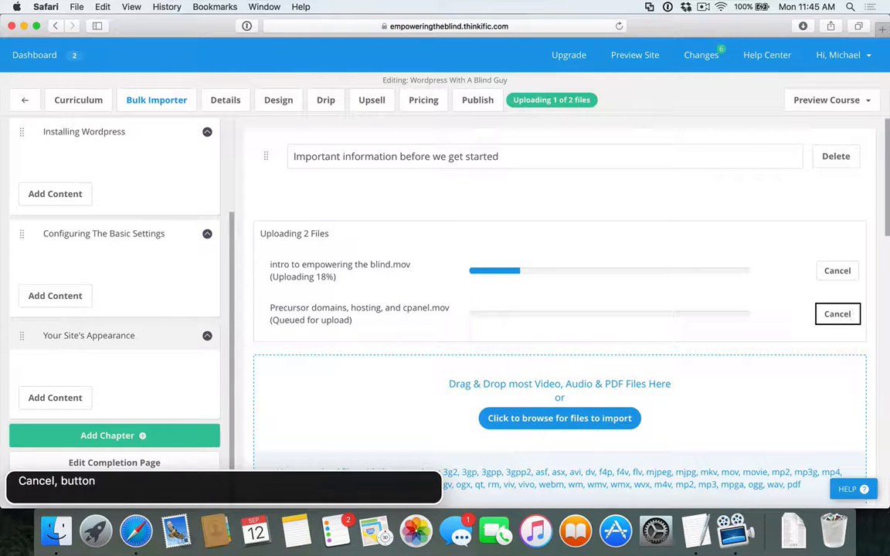
key(ctrl+alt+Left)
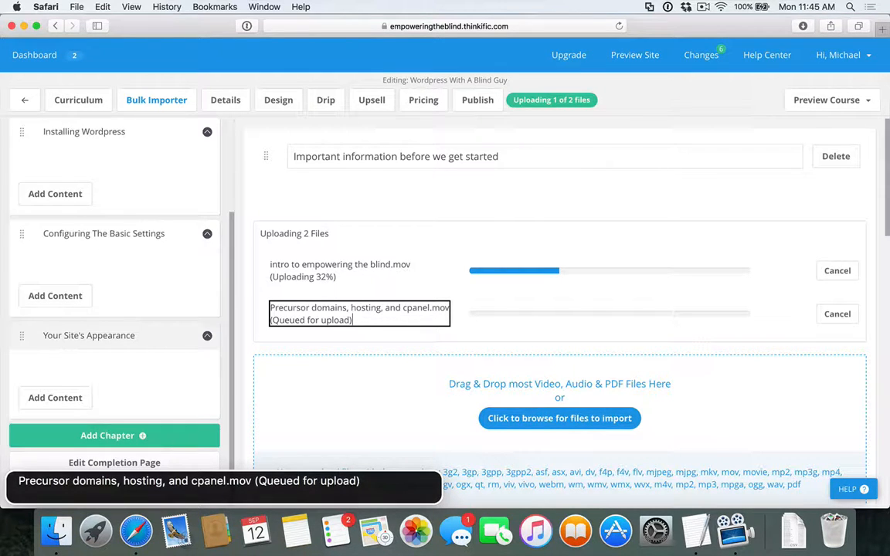
key(ctrl+alt+Left)
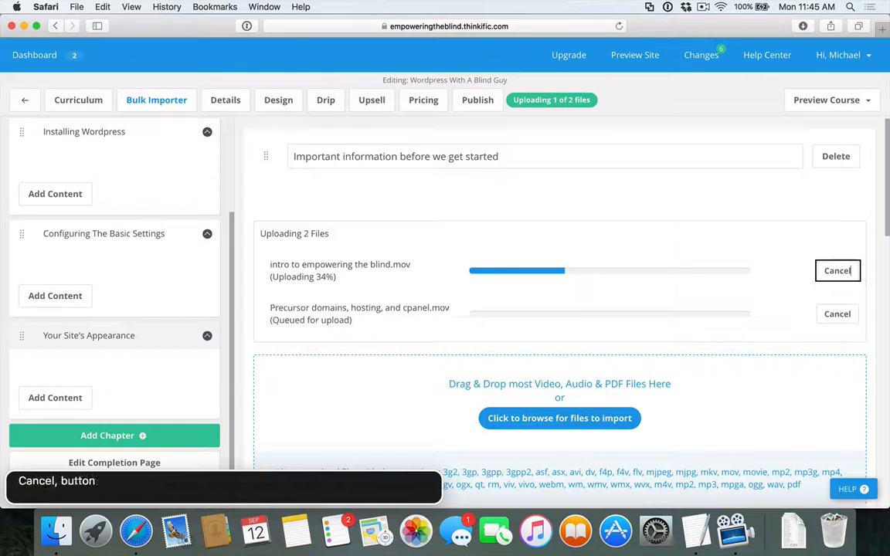
Move to the Installing Wordpress chapter's import area and open its file browser
key(ctrl+alt+Left)
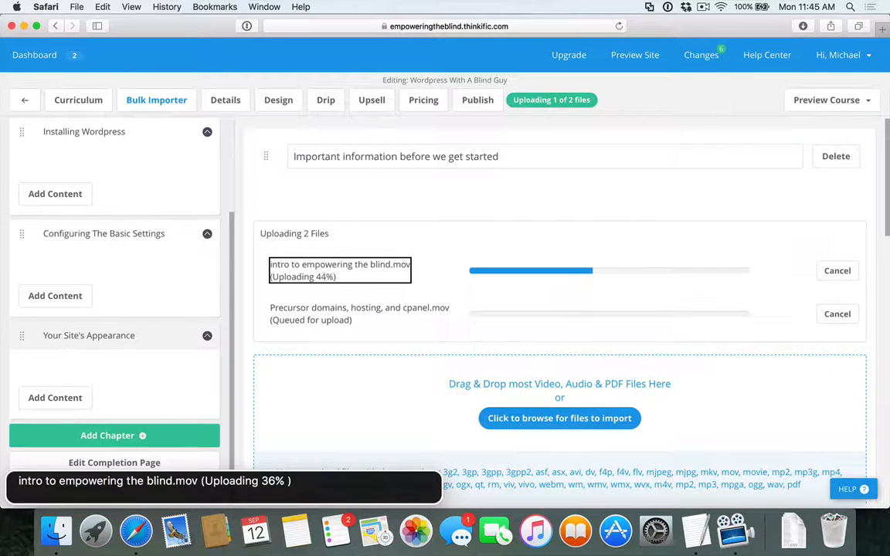
key(ctrl+alt+super+h)
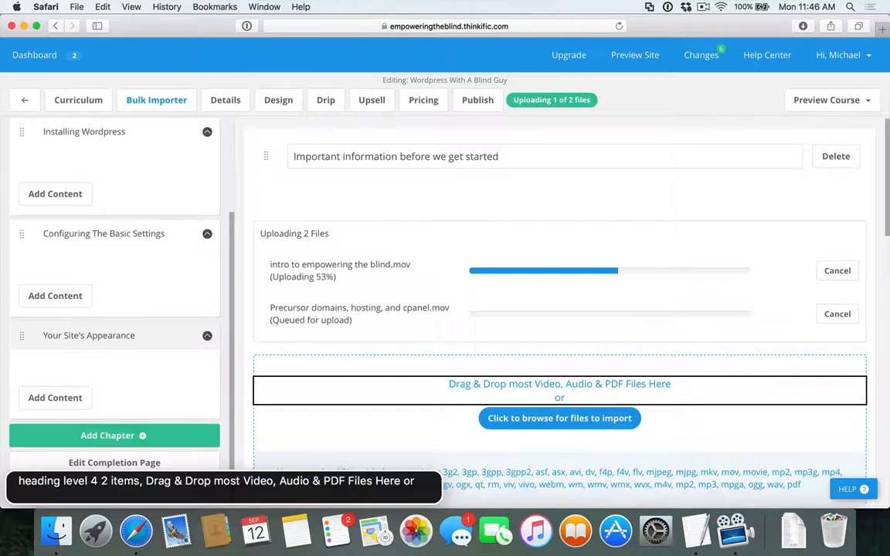
key(ctrl+alt+super+h)
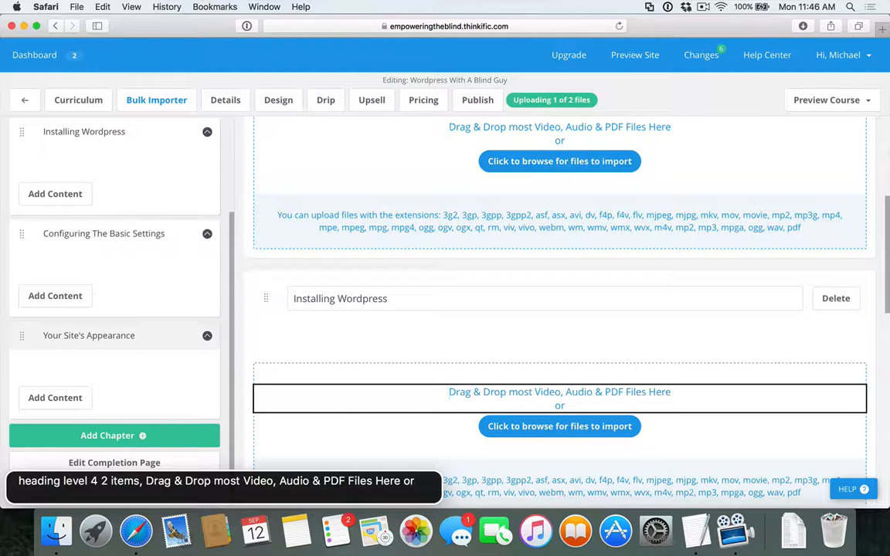
key(ctrl+alt+Left)
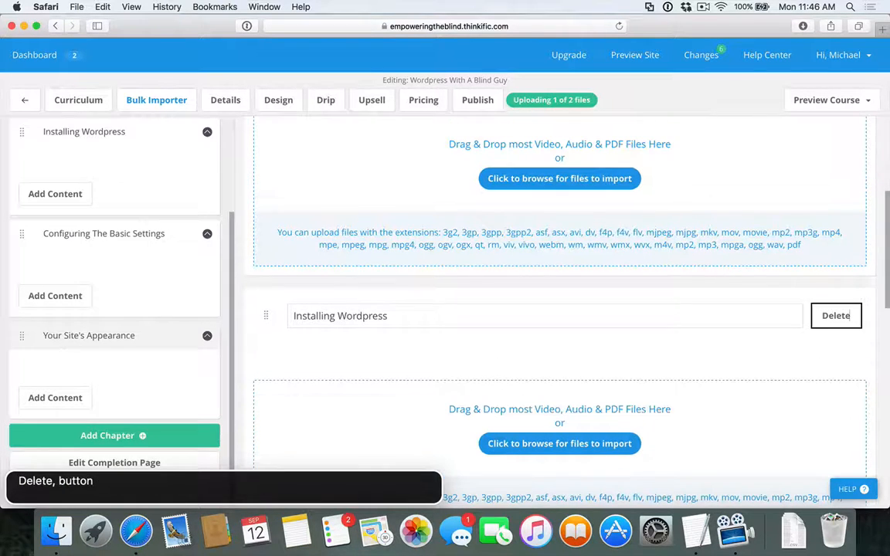
key(ctrl+alt+Left)
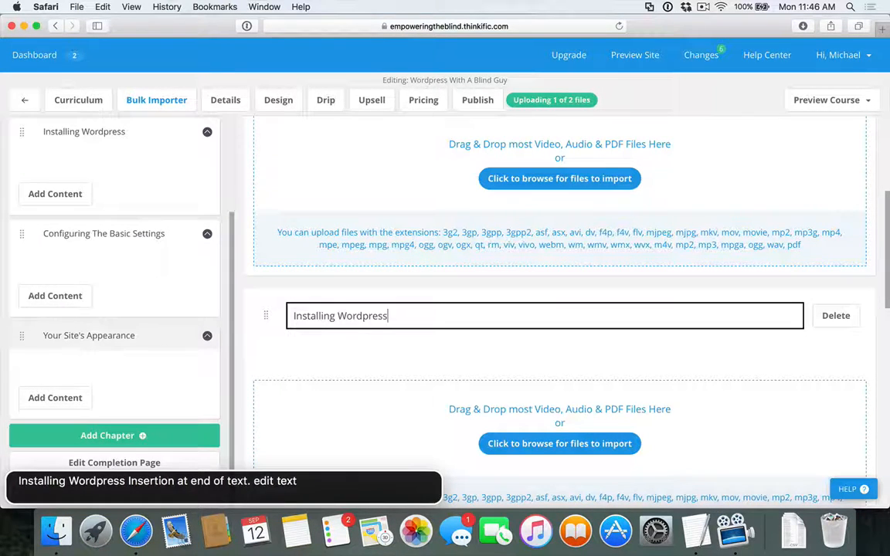
key(ctrl+alt+Right)
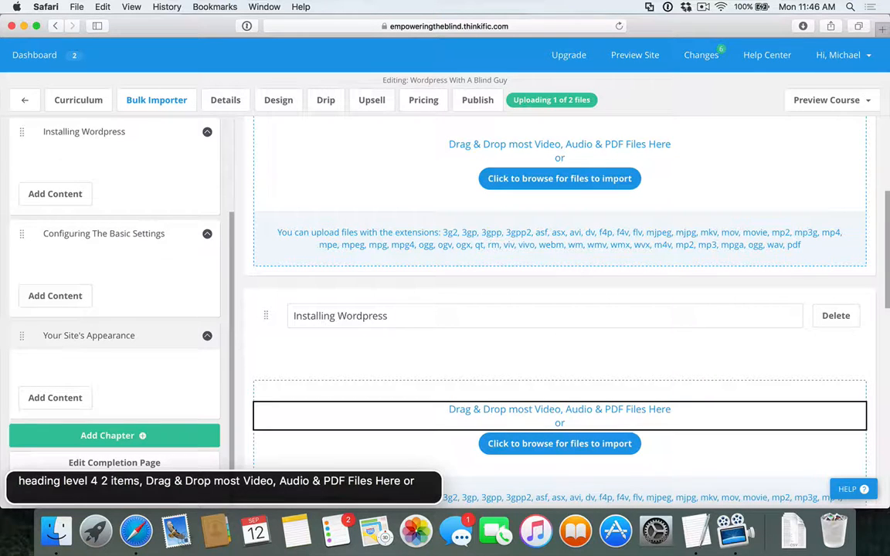
key(ctrl+alt+Right)
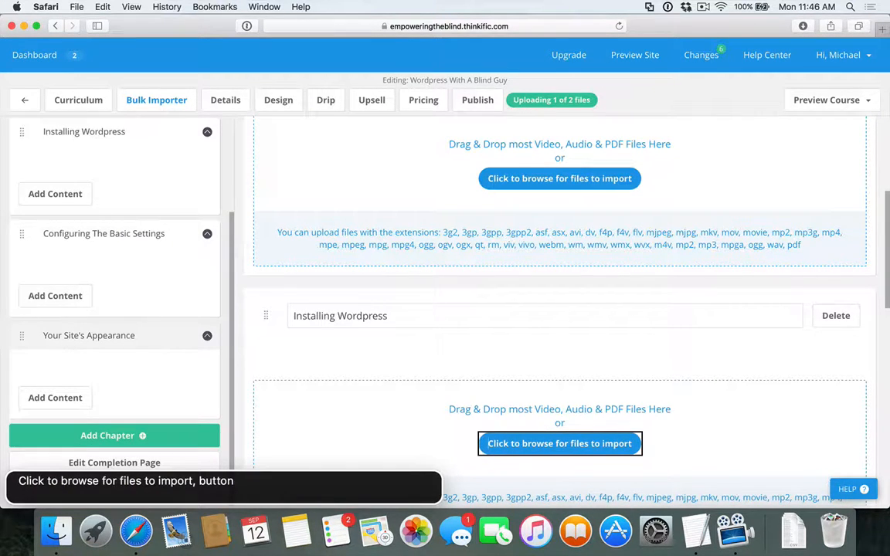
key(ctrl+alt+space)
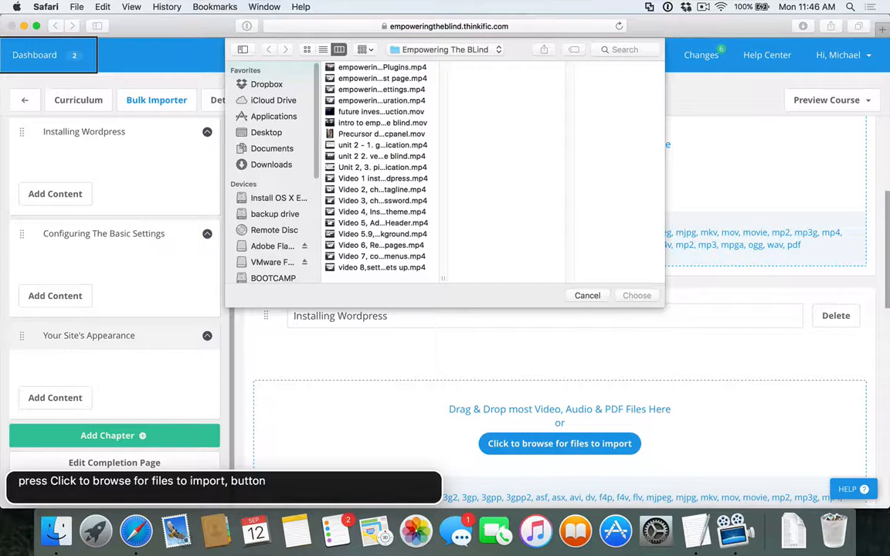
Choose "Video 1 installing wordpress.mp4" from the Empowering The BLind folder in Downloads to upload
key(super+alt+l)
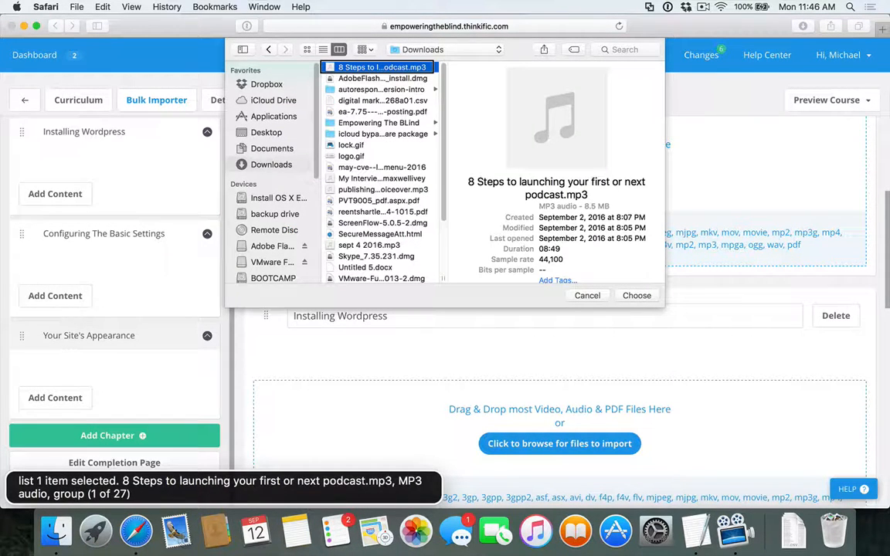
key(e)
key(Right)
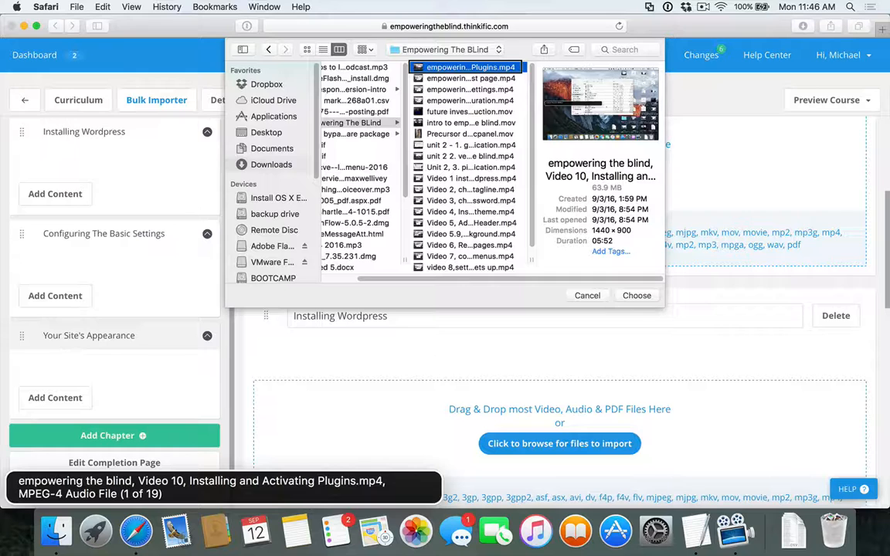
key(v)
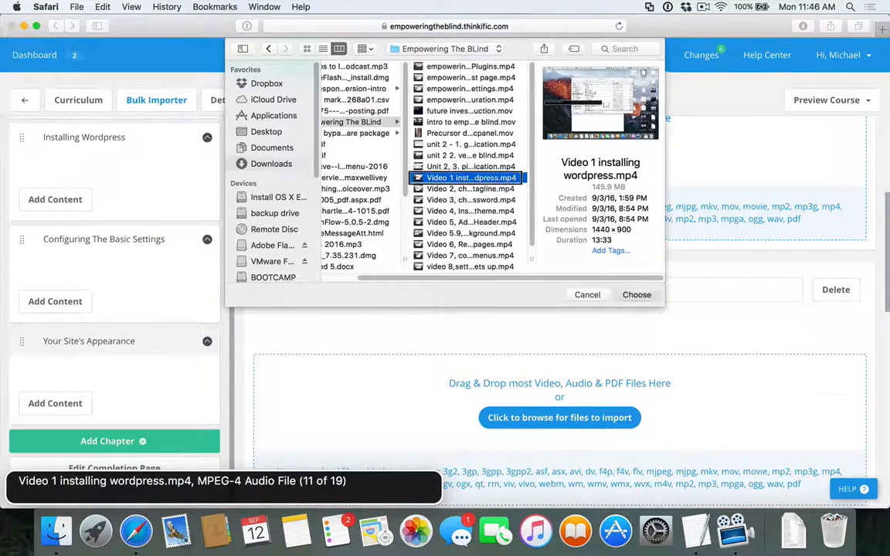
key(Return)
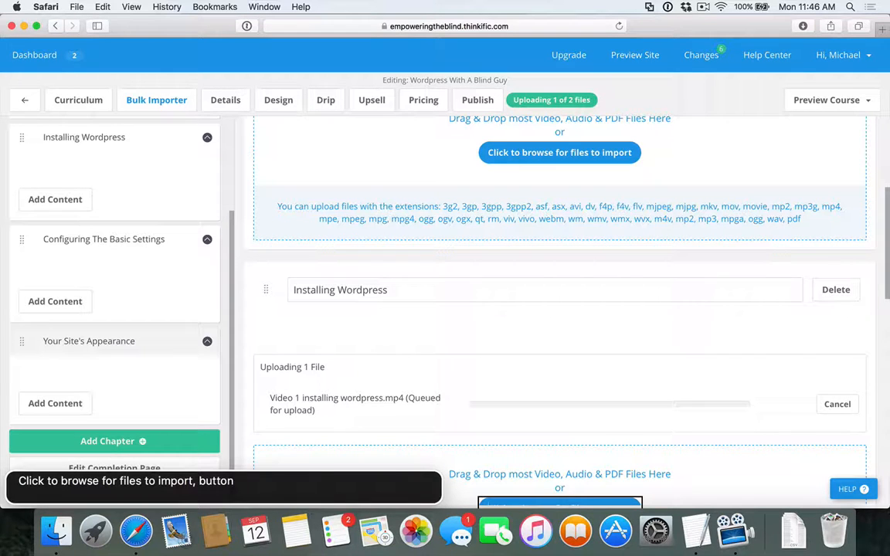
Search the page for "uploading" to check the overall upload status and imported lessons
key(ctrl+alt+Left)
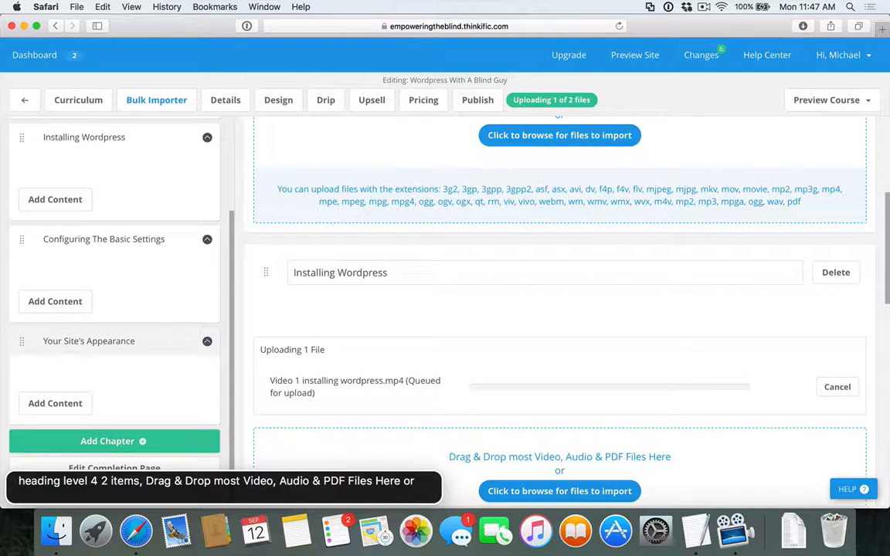
key(ctrl+alt+Left)
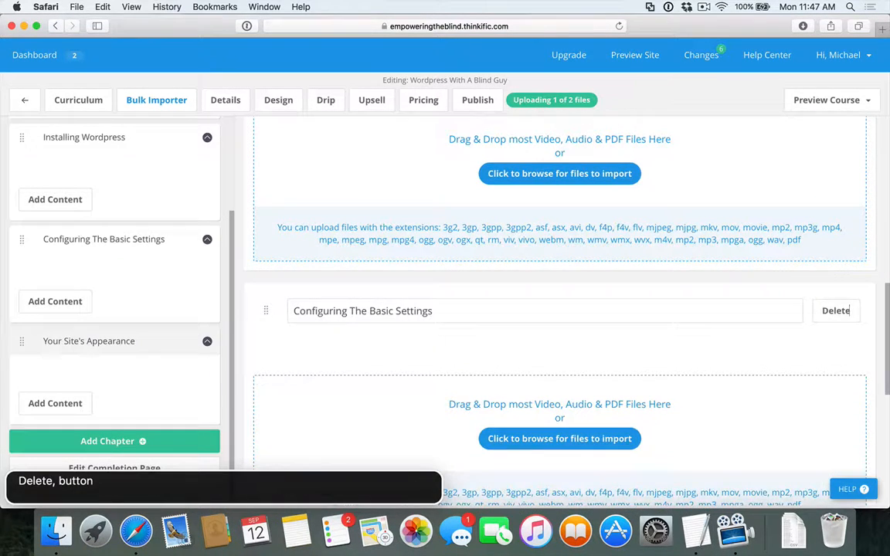
key(ctrl+alt+Left)
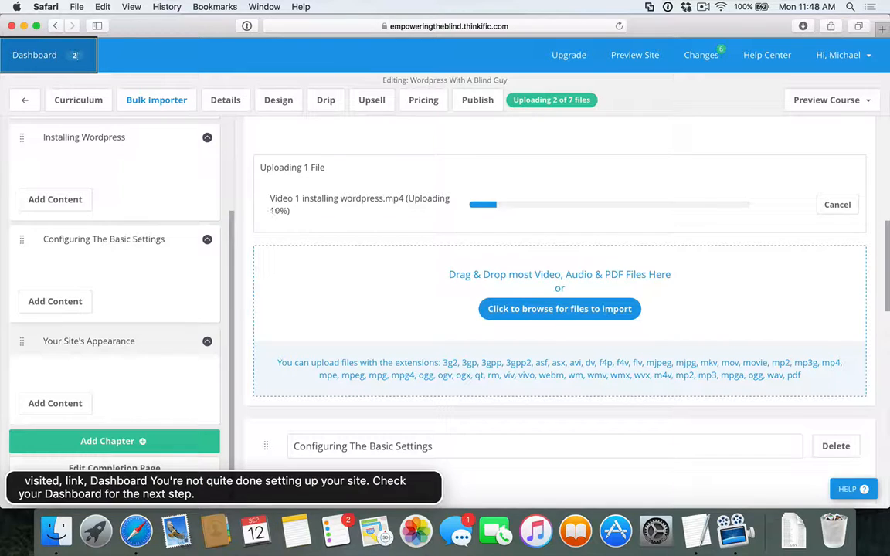
key(ctrl+alt+f)
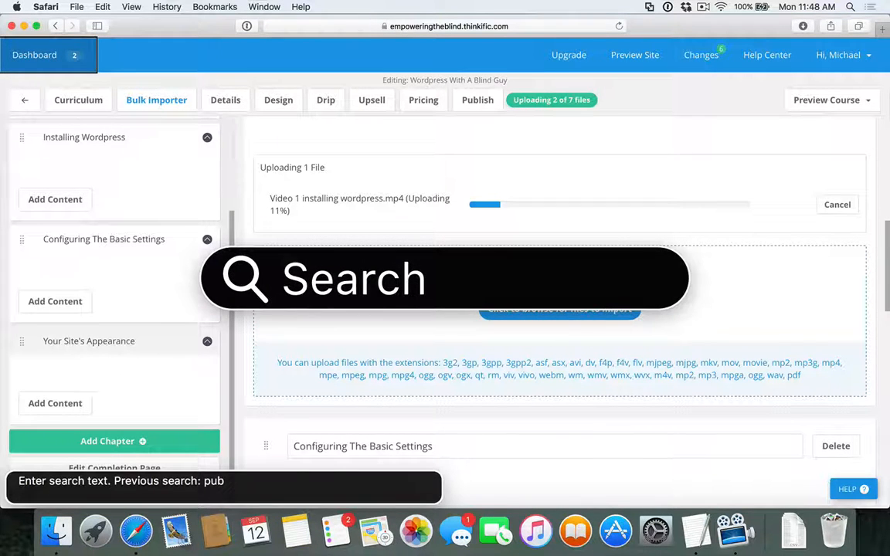
text(uploading)
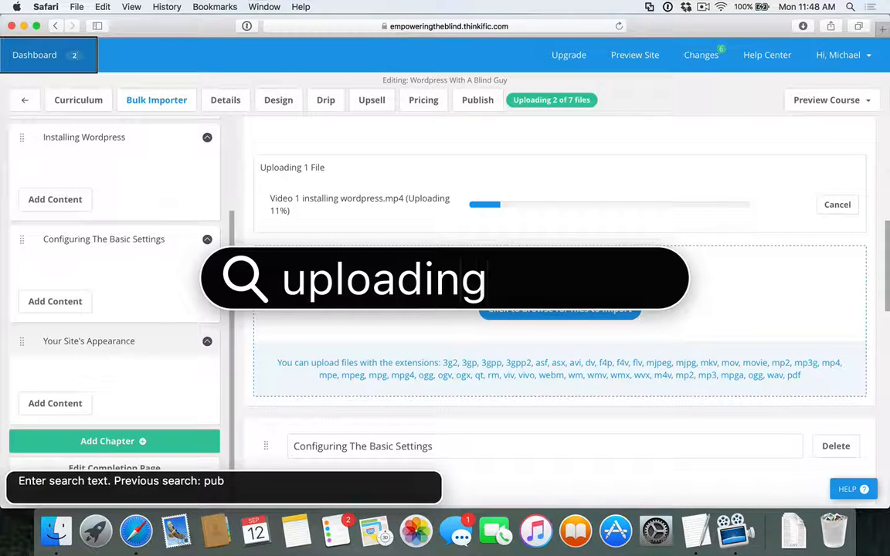
key(Return)
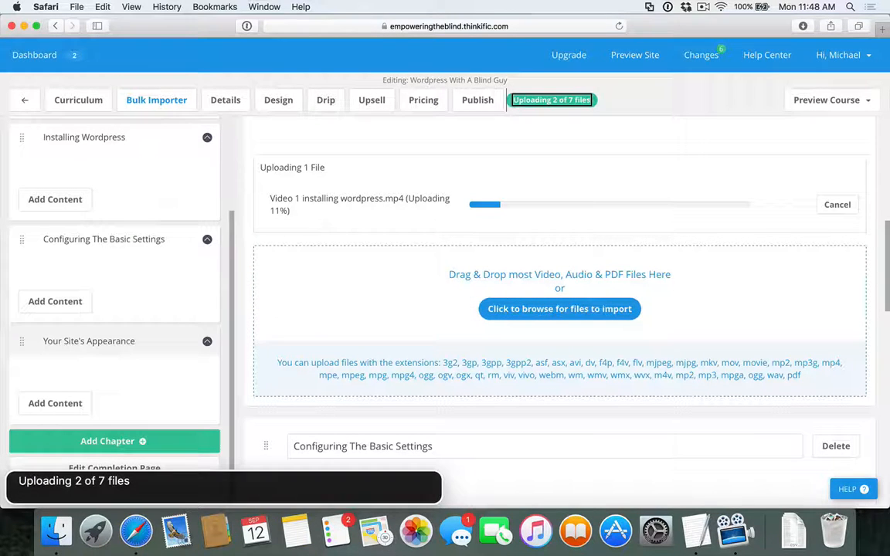
key(ctrl+alt+Right)
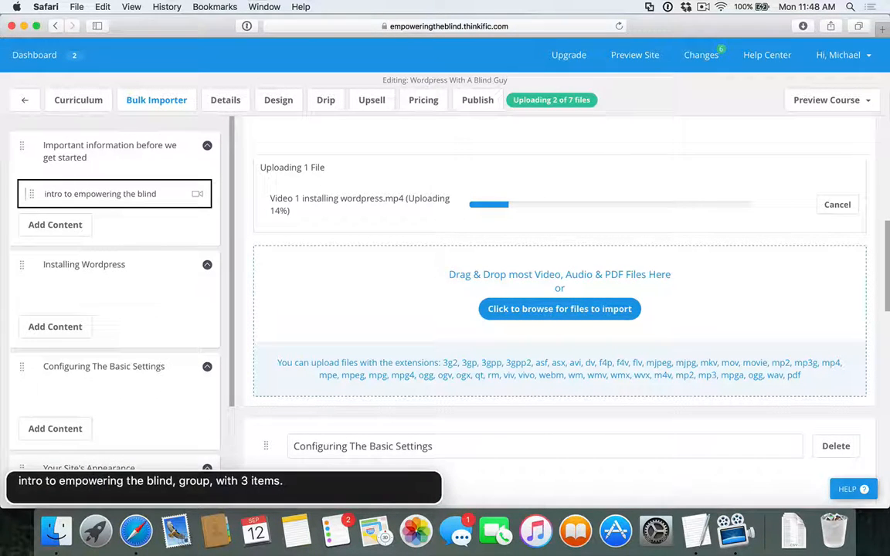